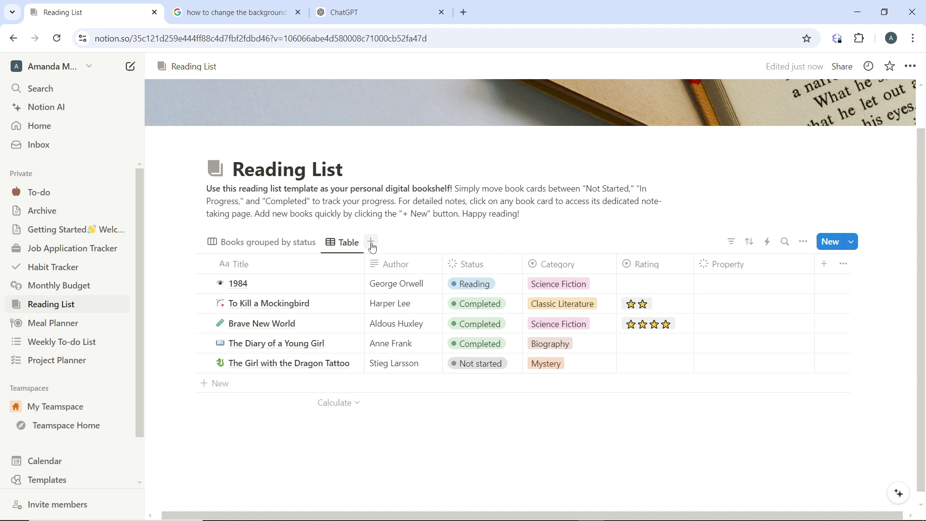
click(371, 242)
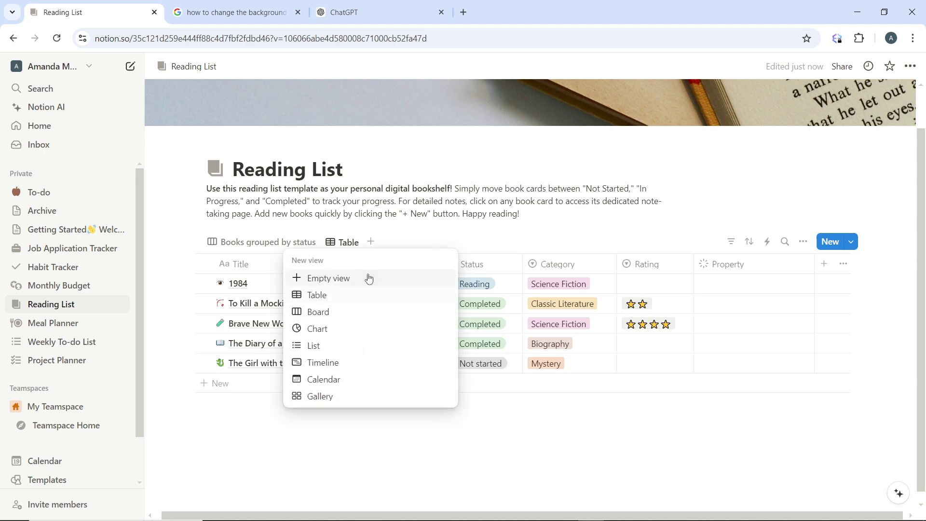
click(343, 244)
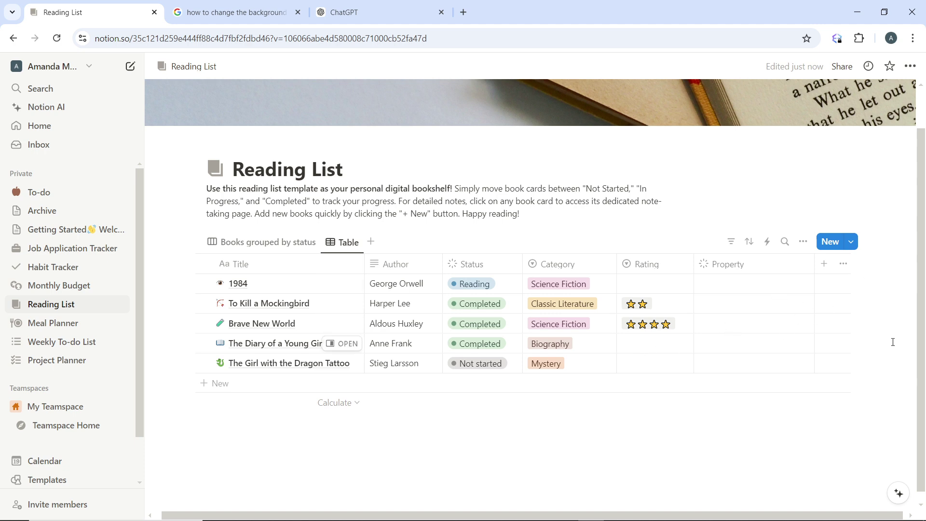
click(824, 266)
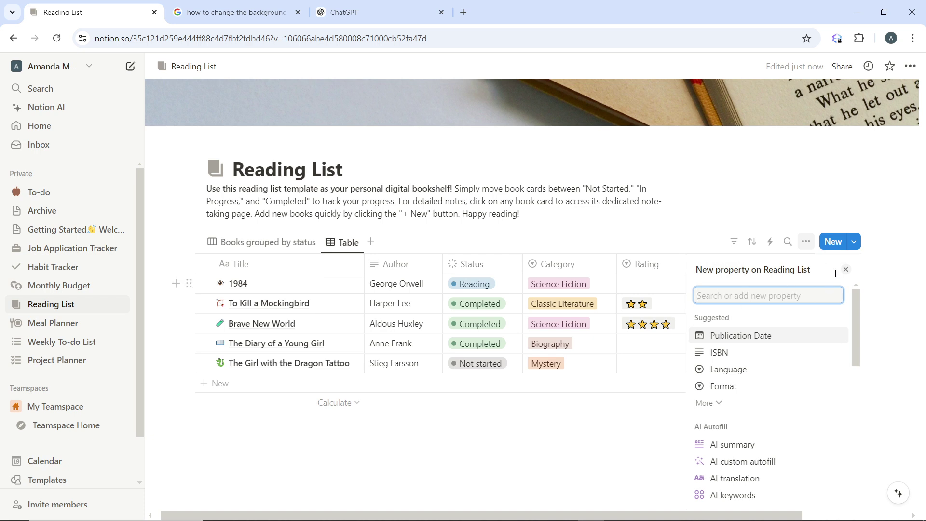
click(846, 269)
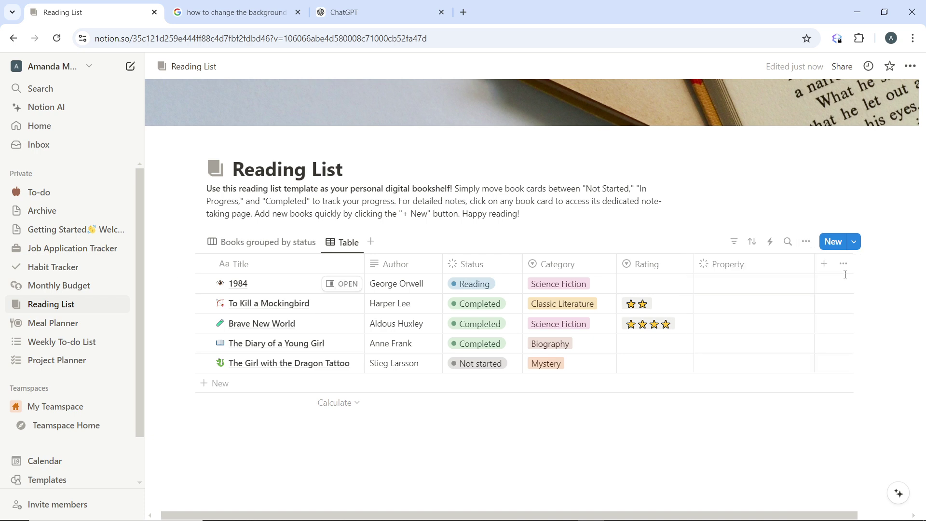
Delete the empty "Property" column from the Reading List table and confirm its removal from all views
click(774, 264)
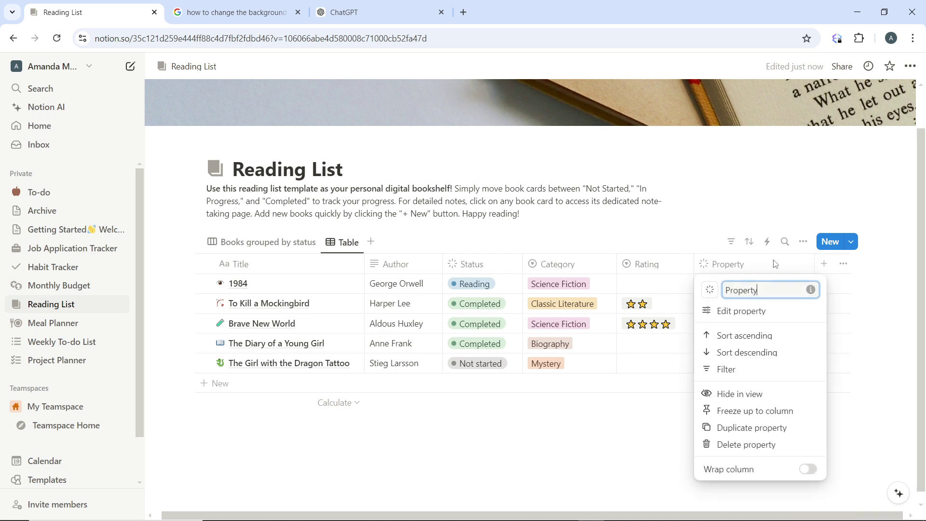
click(742, 444)
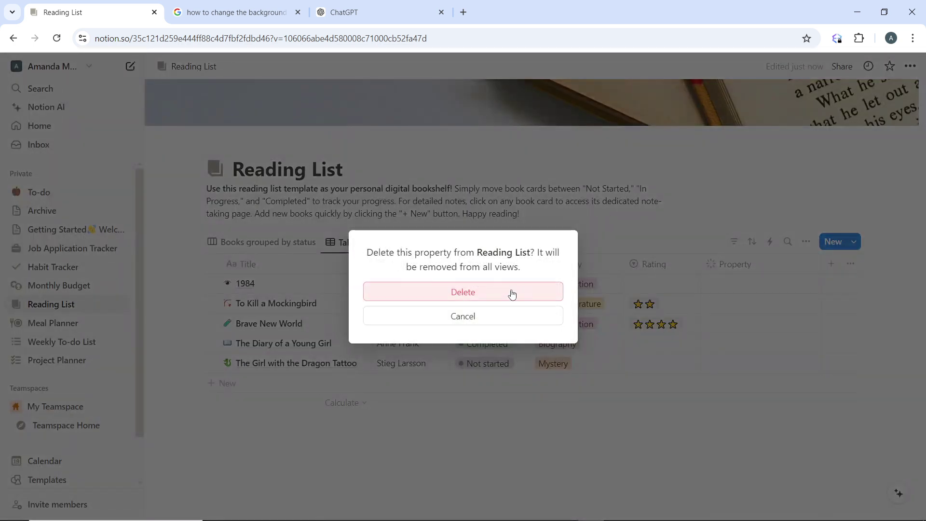
click(511, 292)
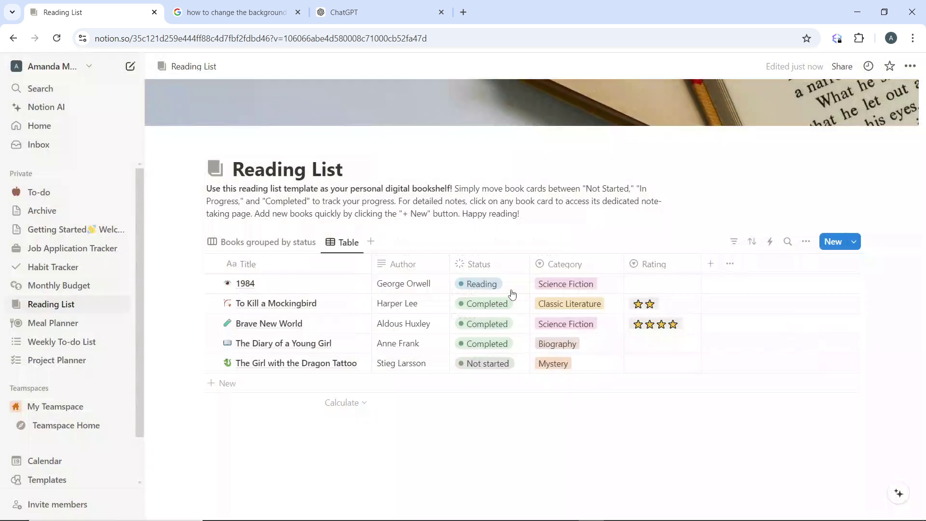
Add a new property of type Multi-select to the Reading List table
click(711, 267)
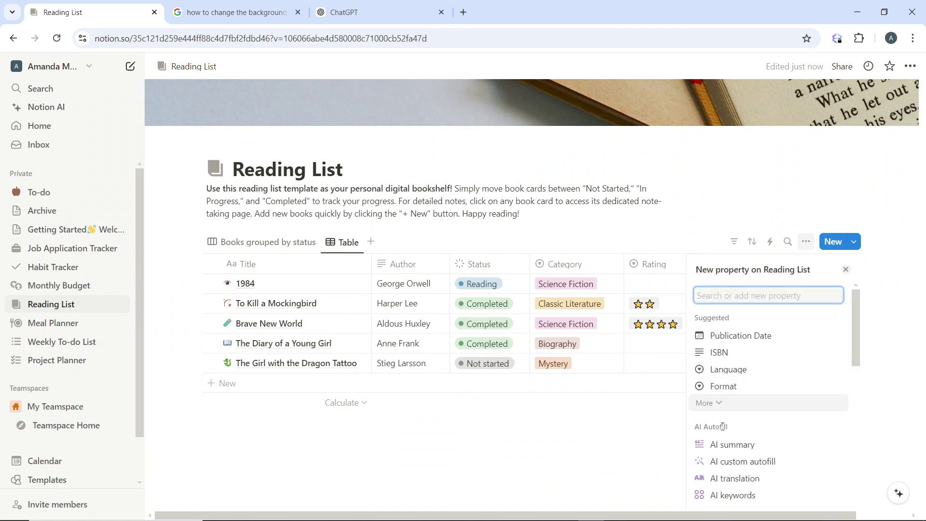
scroll(718, 431, down, 2)
scroll(718, 431, up, 2)
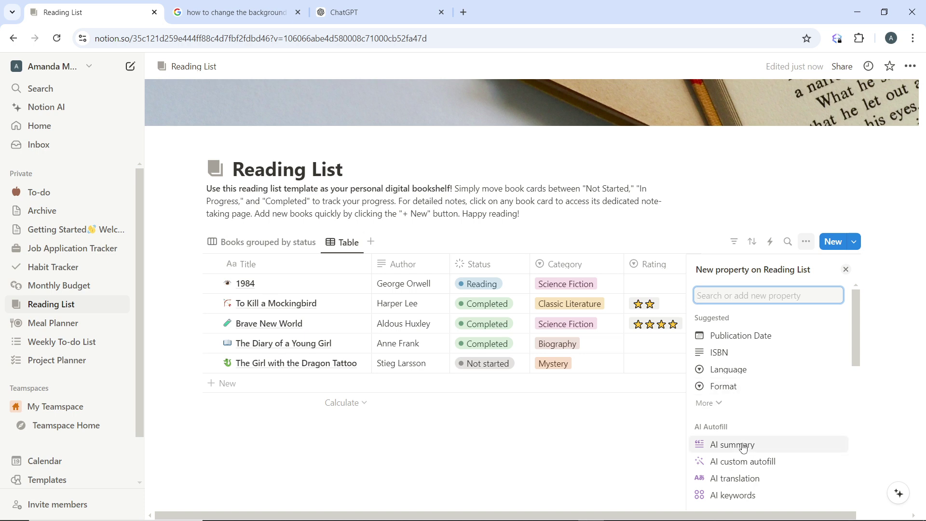
scroll(739, 434, down, 2)
scroll(785, 365, down, 2)
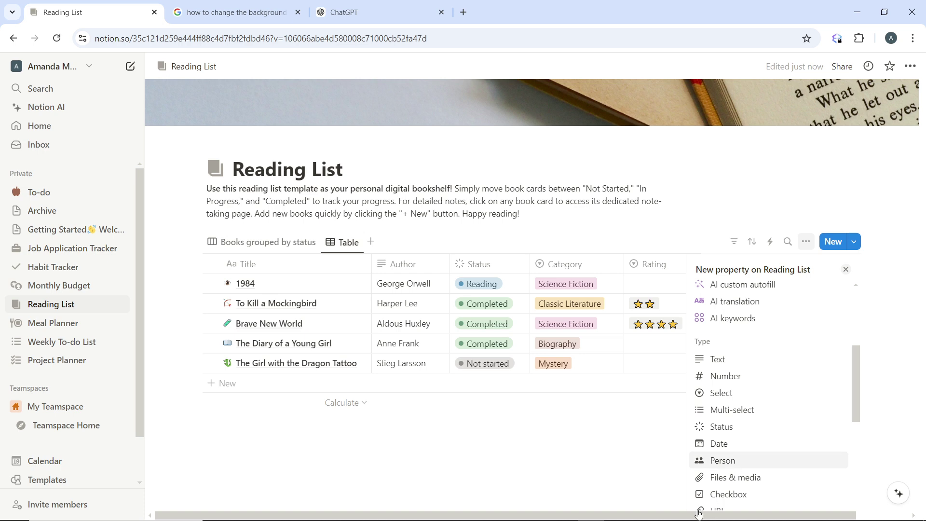
click(755, 415)
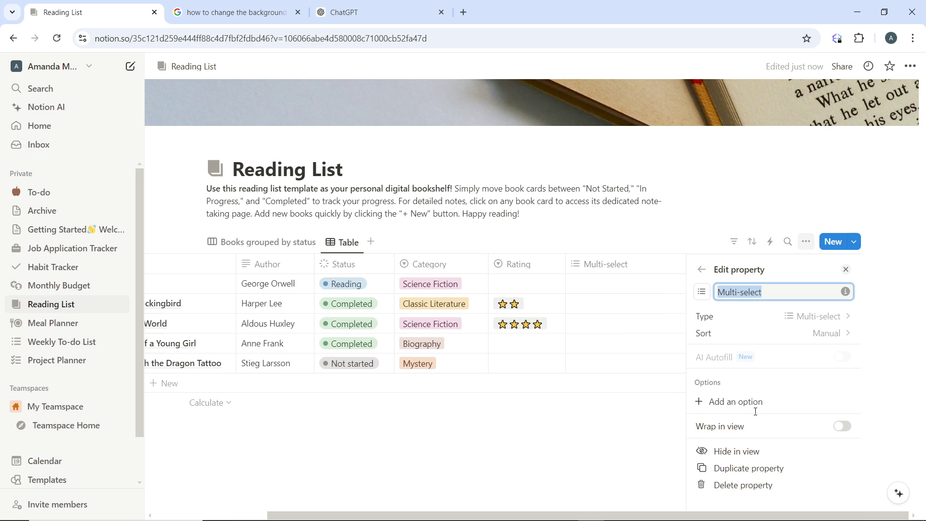
Change the new Multi-select property's type to Status
click(703, 293)
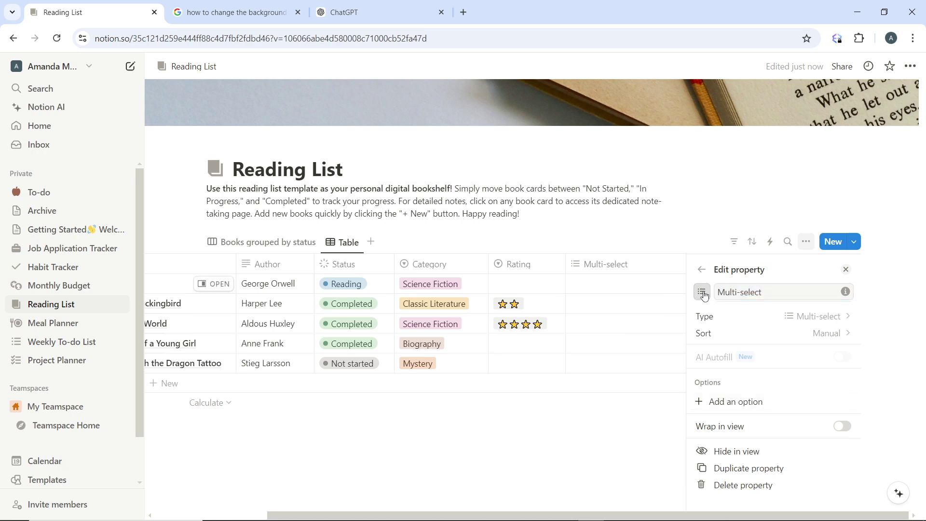
click(889, 305)
click(825, 315)
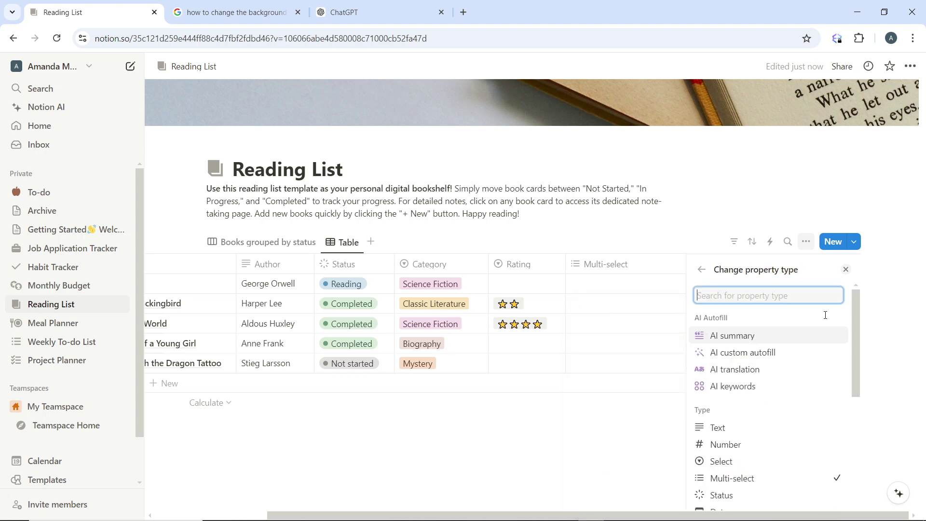
click(749, 495)
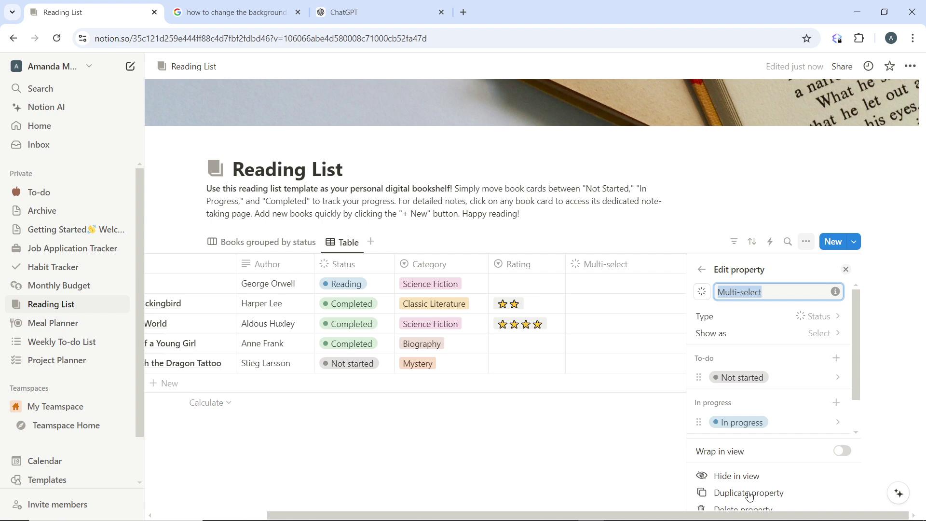
Name the new Status property "progress bar", check the settings of its In progress option and close the property editor
text(p)
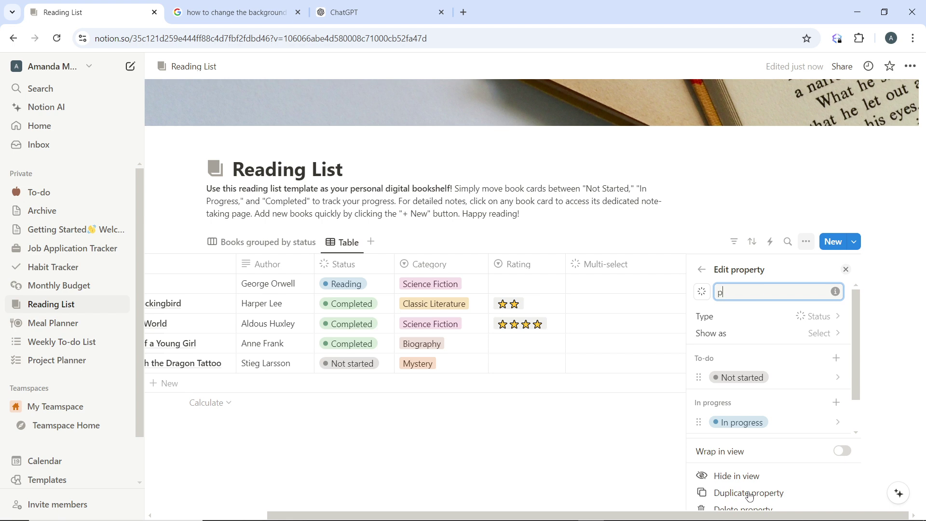
text(rogress bar)
scroll(771, 356, down, 1)
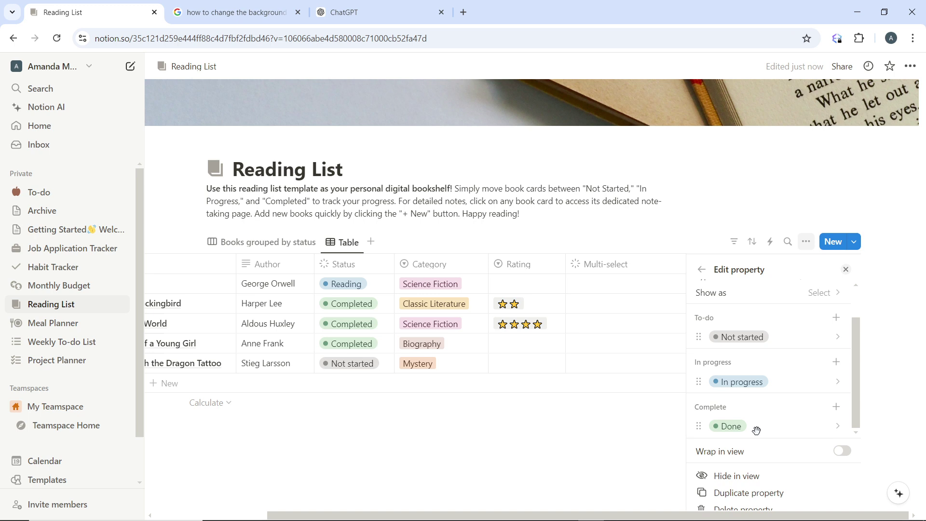
click(838, 386)
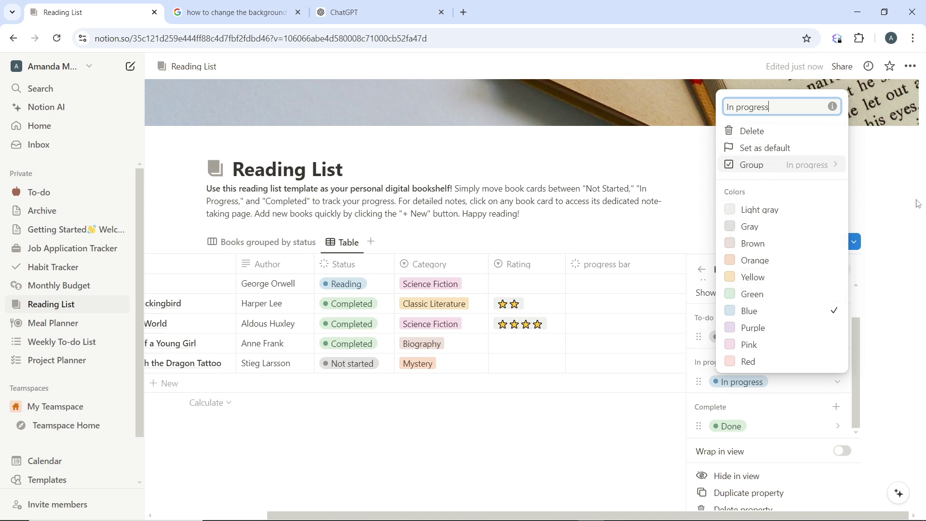
click(899, 221)
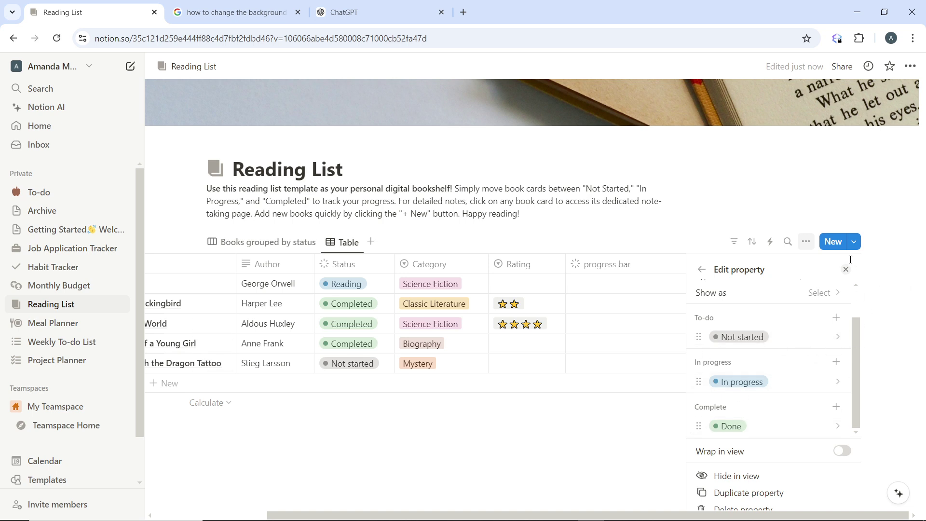
click(702, 270)
click(690, 223)
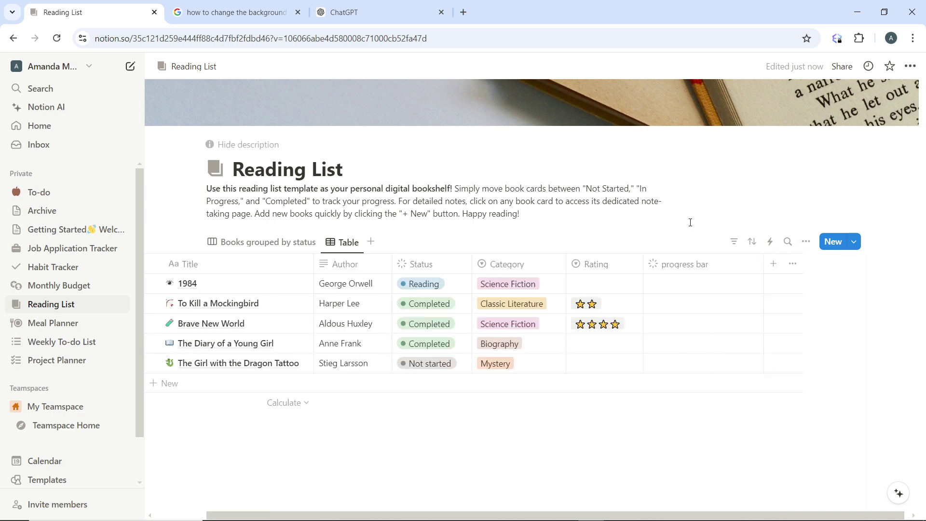
Set the progress bar status to In progress for "1984" and Not started for "To Kill a Mockingbird"
click(762, 280)
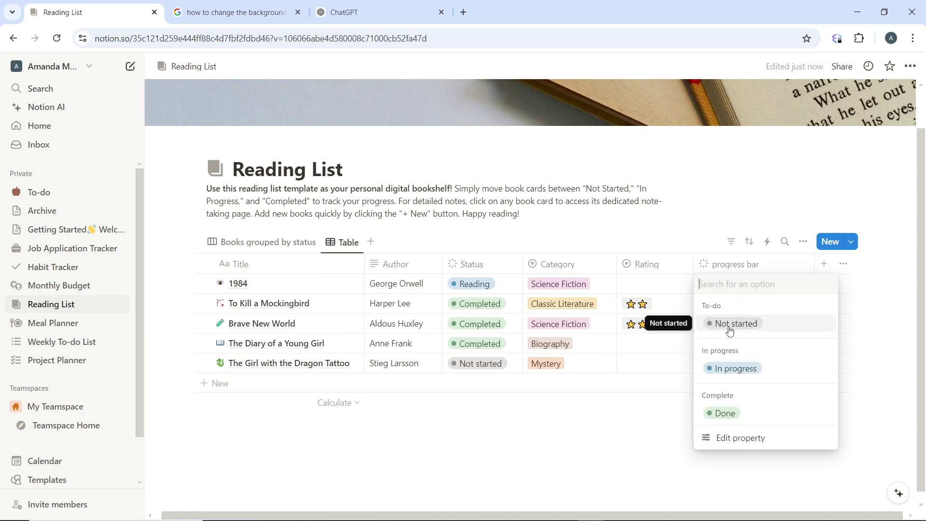
click(736, 368)
click(731, 308)
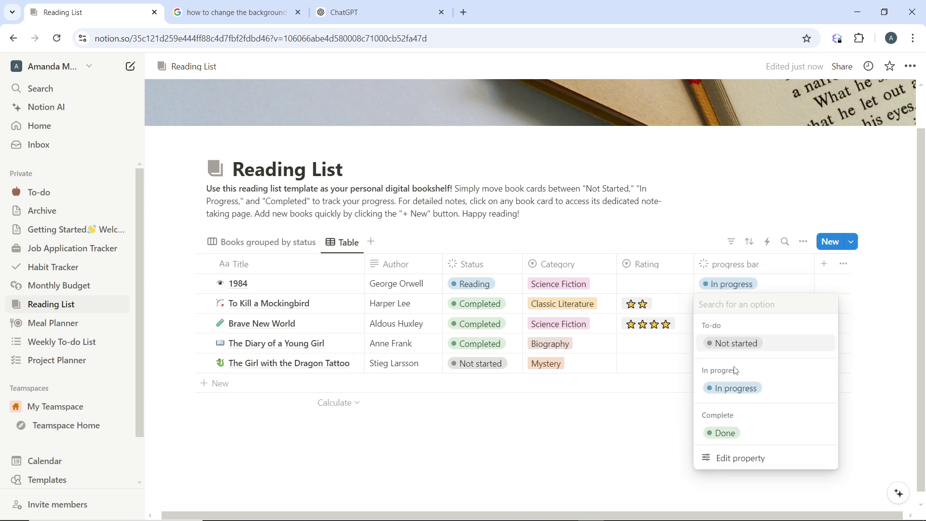
click(744, 347)
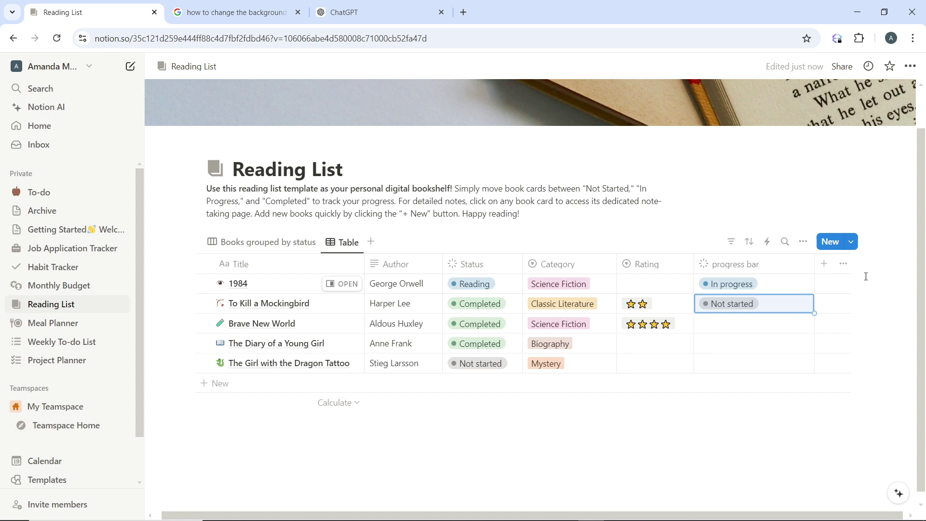
click(825, 270)
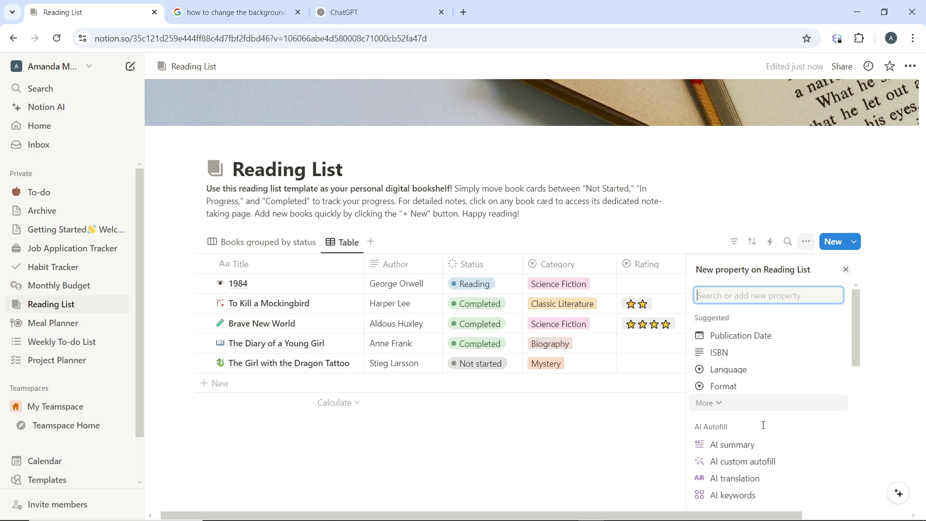
text(93)
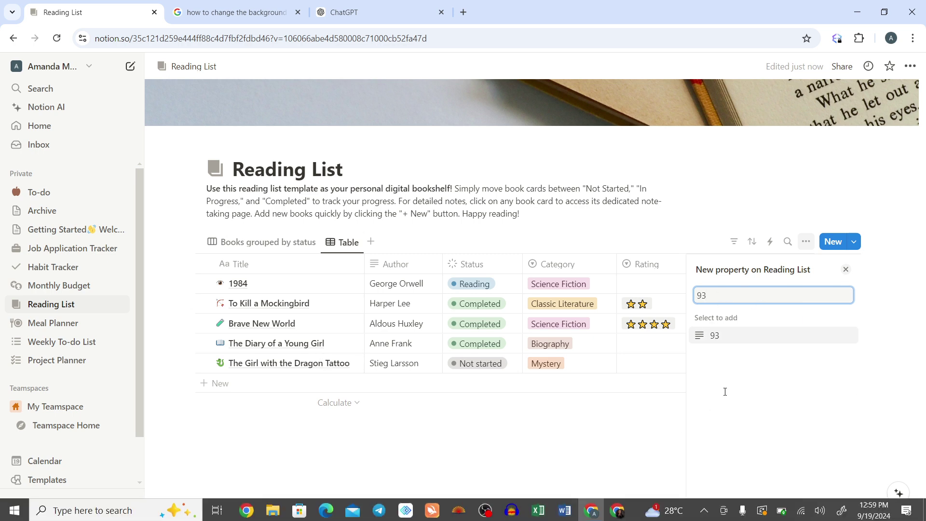
key(BackSpace)
key(BackSpace)
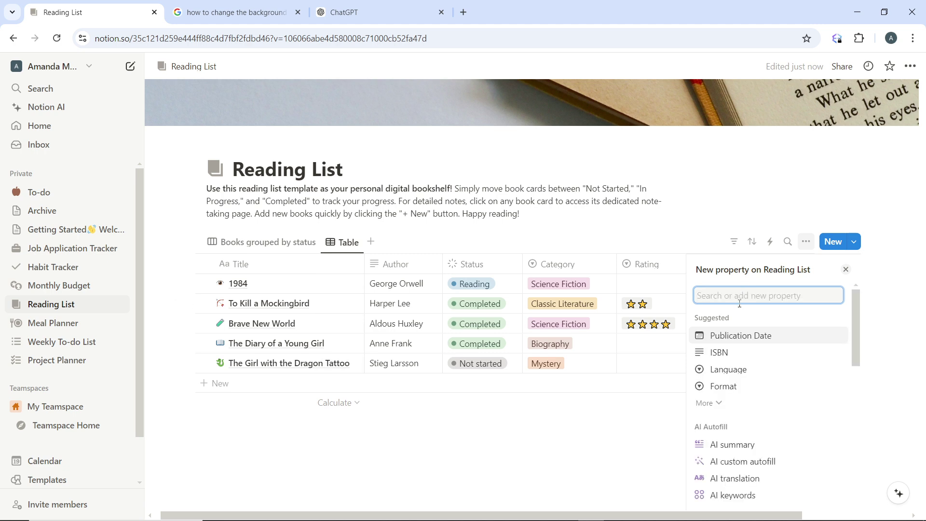
click(846, 271)
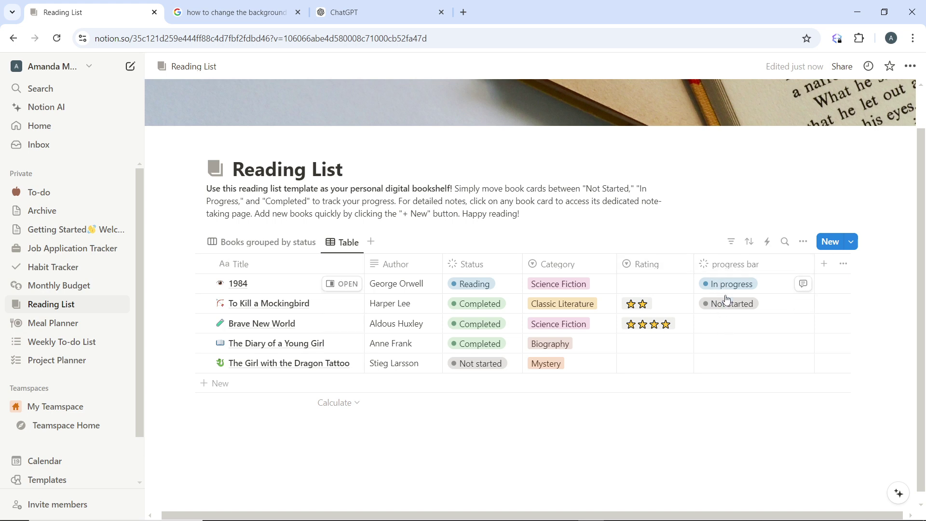